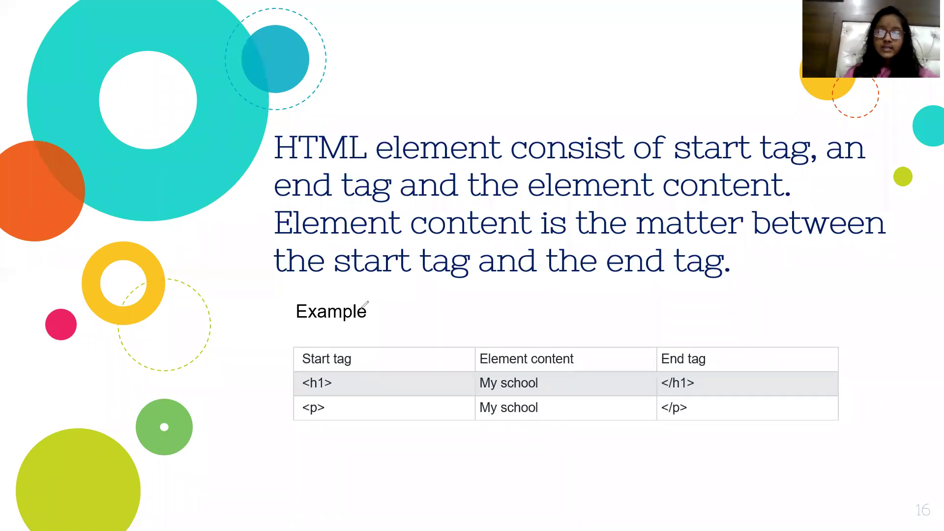
- Tick the Start tag, Element content and End tag headers, then circle Element content and My school
left_click_drag(285, 342, 365, 318)
left_click_drag(447, 350, 564, 301)
left_click_drag(673, 316, 769, 284)
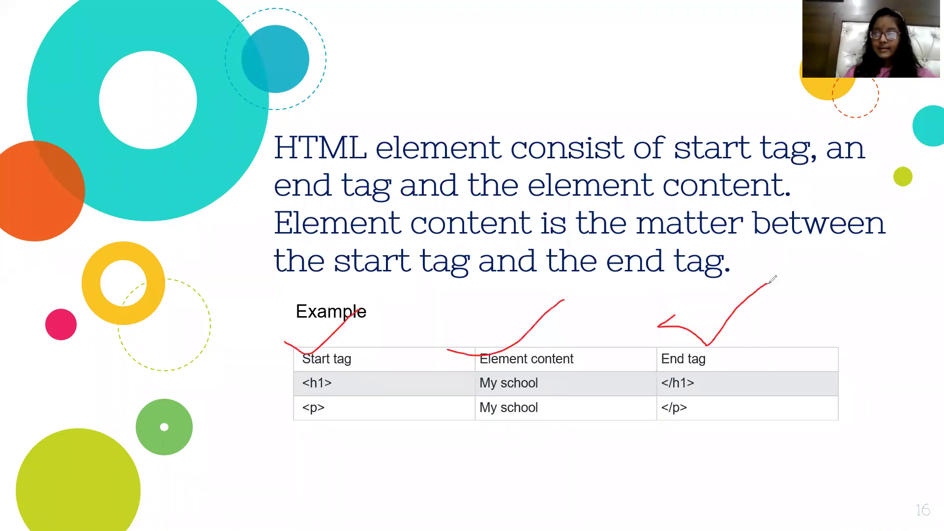
left_click_drag(339, 366, 350, 372)
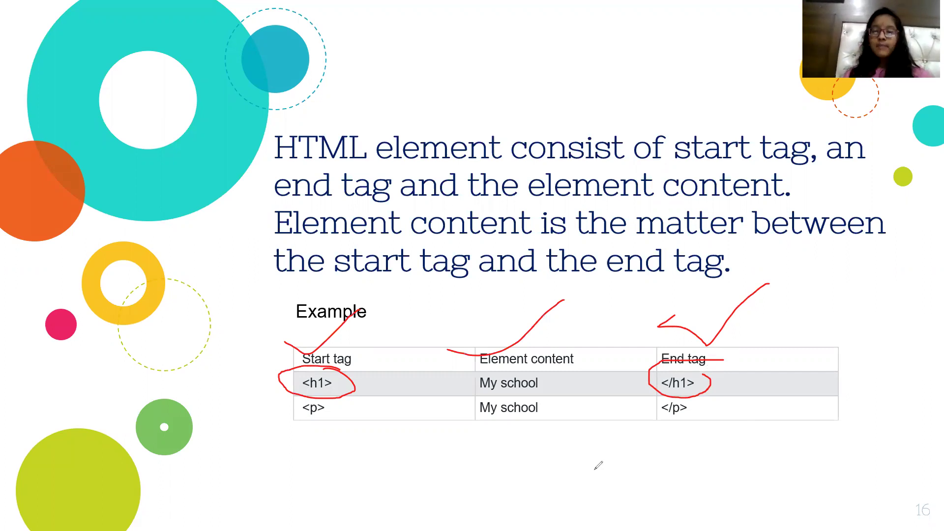
mouse_move(550, 313)
left_mouse_down()
mouse_move(444, 329)
mouse_move(527, 378)
left_mouse_up()
mouse_move(591, 378)
left_mouse_down()
mouse_move(560, 320)
mouse_move(498, 329)
left_mouse_up()
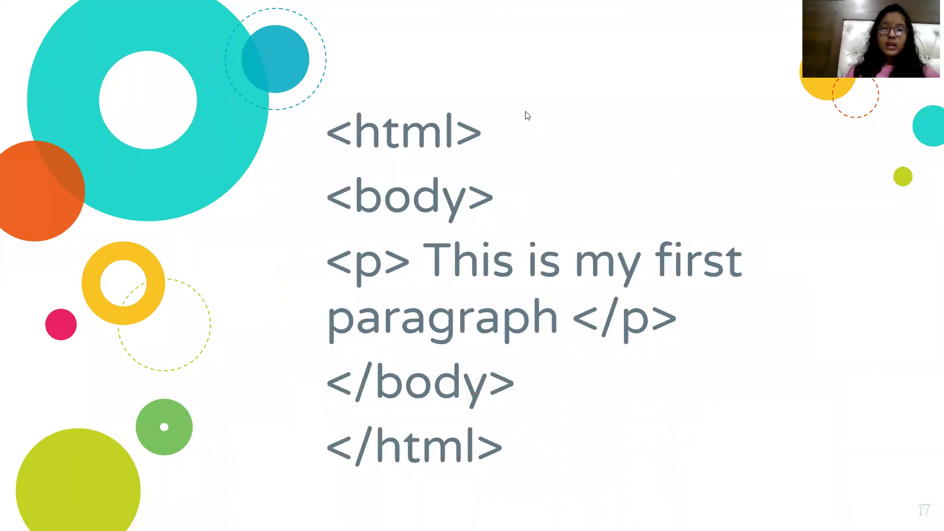
- Tick the html, body, p, /body and /html code lines in red, then erase all ink
left_click_drag(302, 117, 394, 112)
left_click_drag(302, 210, 394, 180)
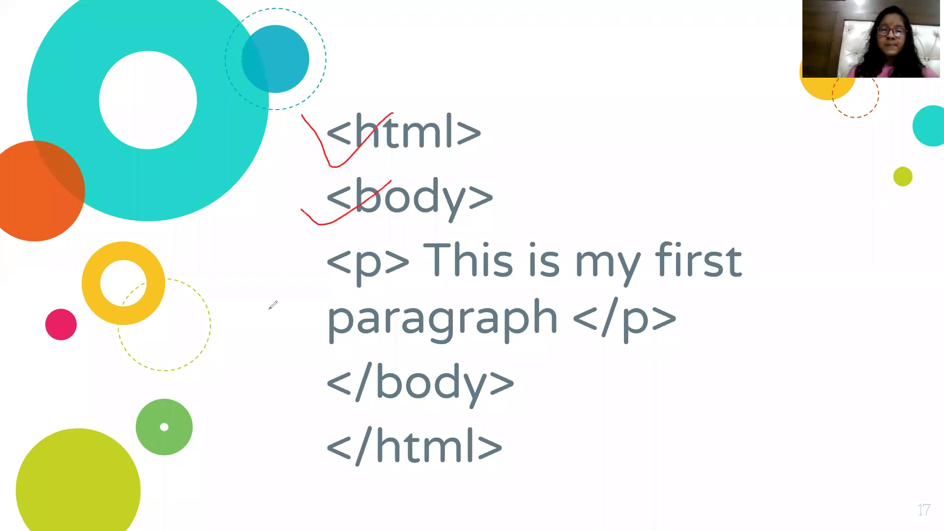
left_click_drag(260, 255, 354, 222)
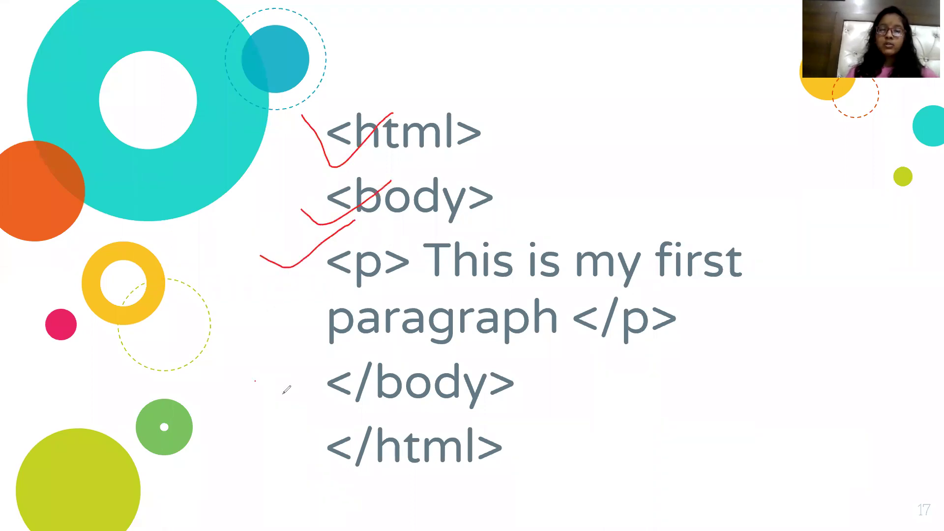
left_click_drag(255, 382, 444, 297)
left_click_drag(265, 459, 388, 361)
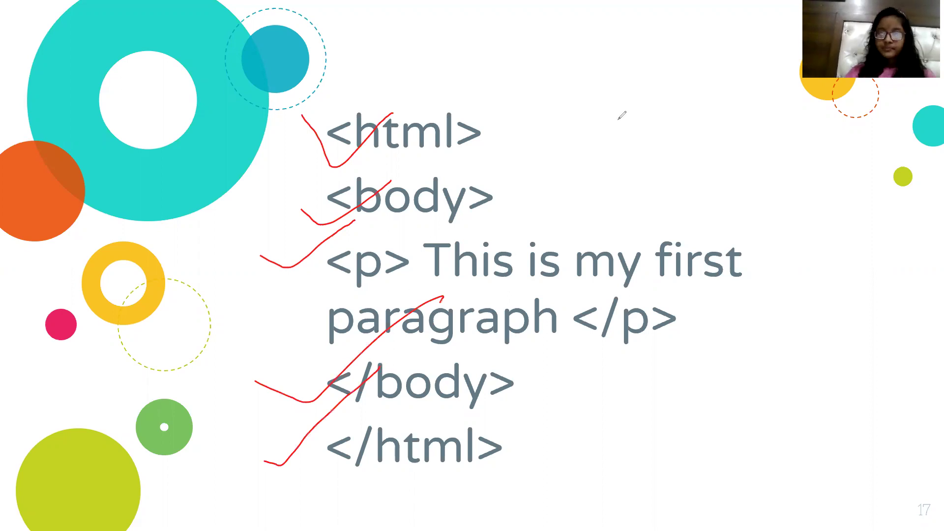
key("e")
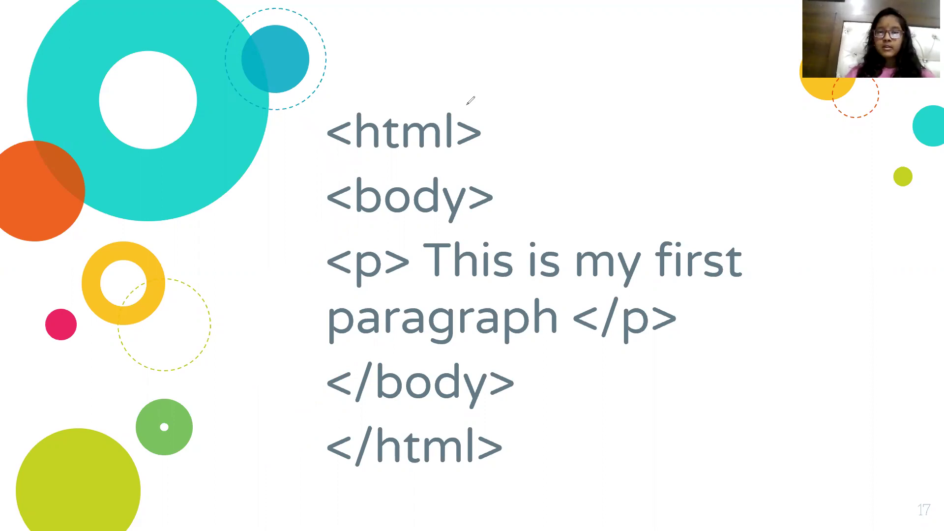
- Sketch a rectangle with an arrow labelled 'body', circle <body>, then erase all ink
left_click_drag(632, 102, 725, 234)
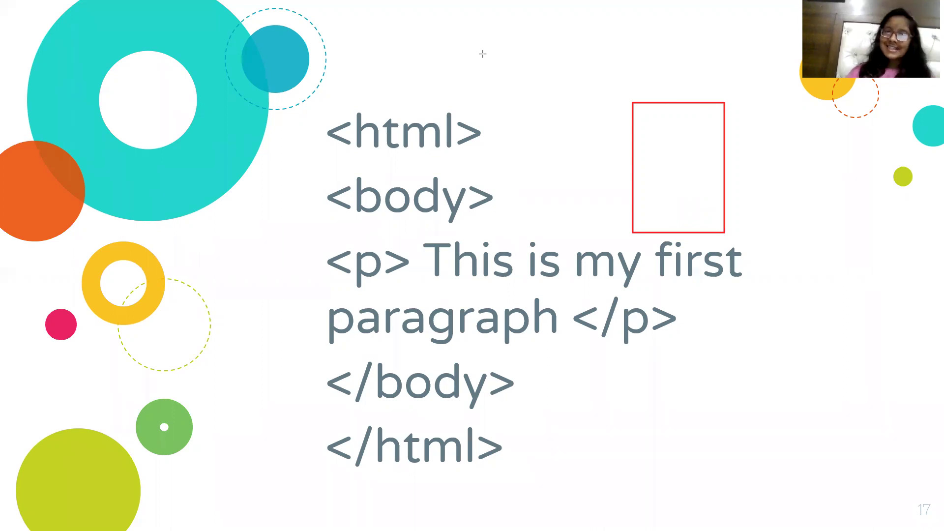
mouse_move(670, 161)
left_mouse_down()
mouse_move(738, 158)
mouse_move(754, 146)
mouse_move(754, 183)
left_mouse_up()
mouse_move(793, 133)
left_mouse_down()
mouse_move(808, 116)
mouse_move(834, 132)
mouse_move(896, 136)
mouse_move(915, 103)
mouse_move(938, 136)
mouse_move(922, 163)
left_mouse_up()
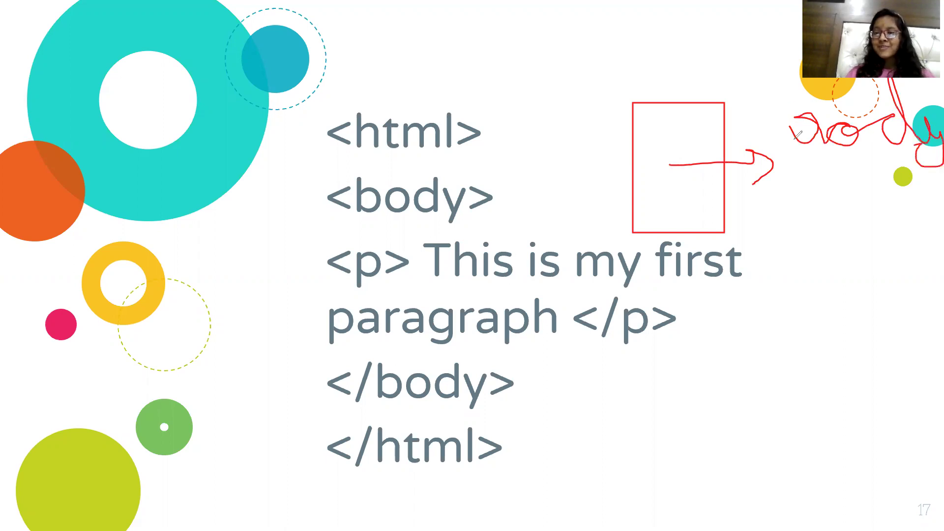
left_click_drag(769, 80, 794, 139)
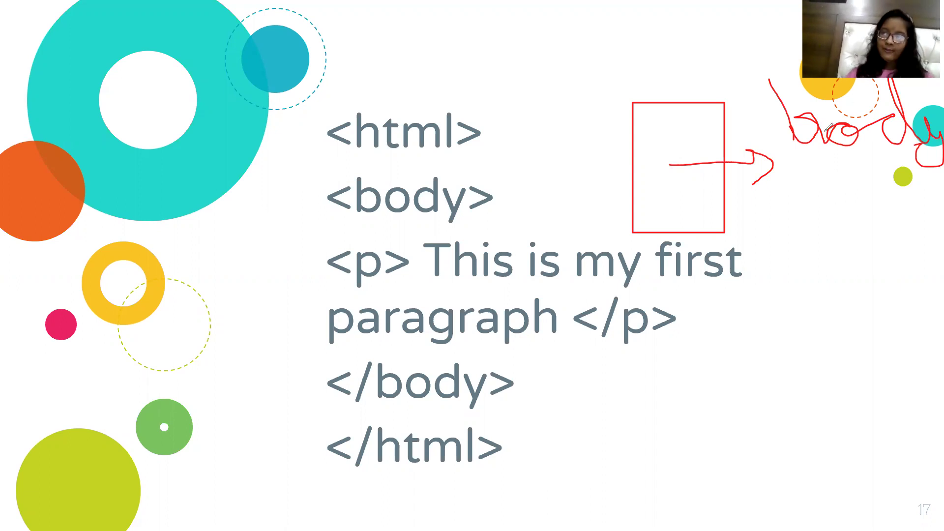
left_click_drag(933, 131, 804, 178)
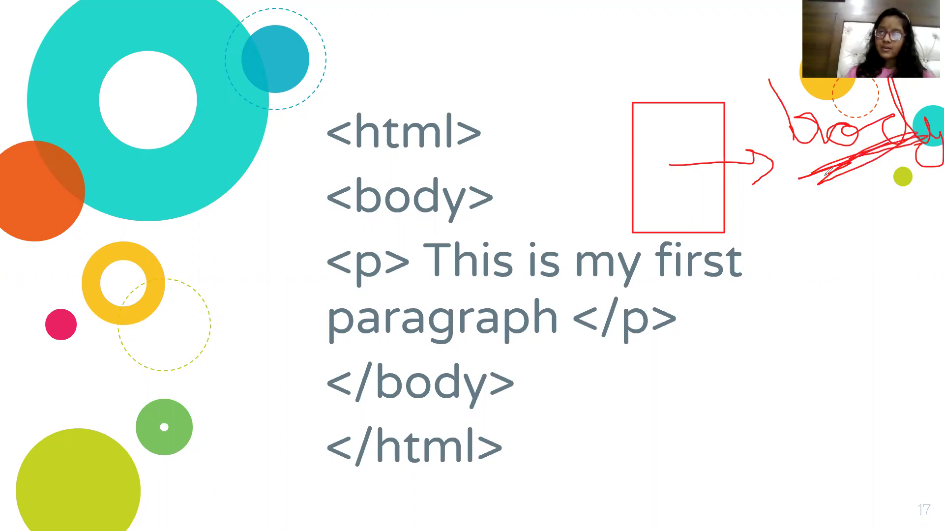
left_click_drag(863, 147, 870, 159)
mouse_move(375, 151)
left_mouse_down()
mouse_move(351, 166)
mouse_move(417, 164)
left_mouse_up()
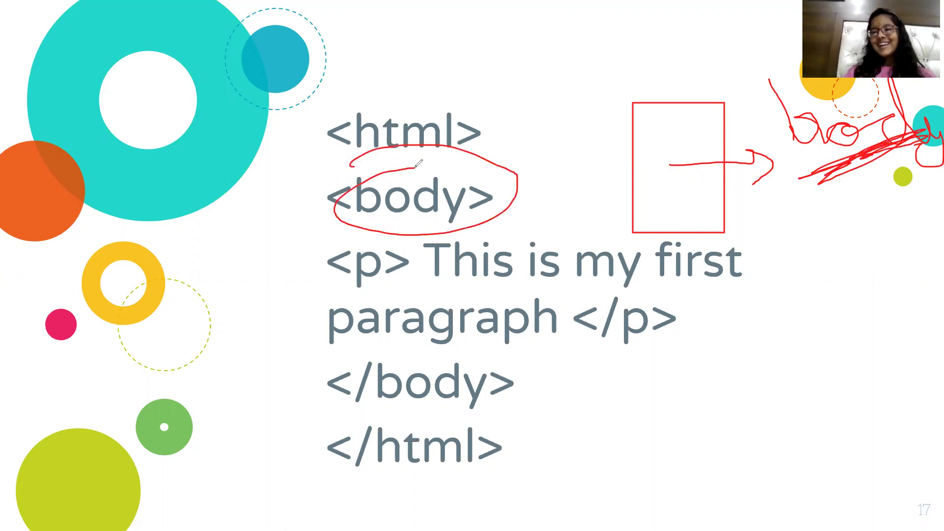
key("e")
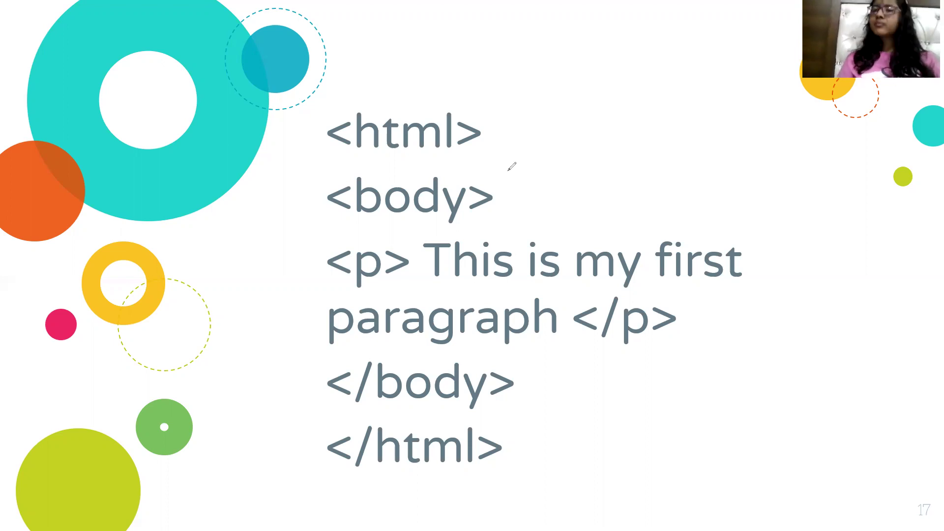
- Circle <html>, </html> and the body section in red, add an L mark, then erase the circles
left_click_drag(343, 114, 413, 102)
left_click_drag(471, 109, 347, 115)
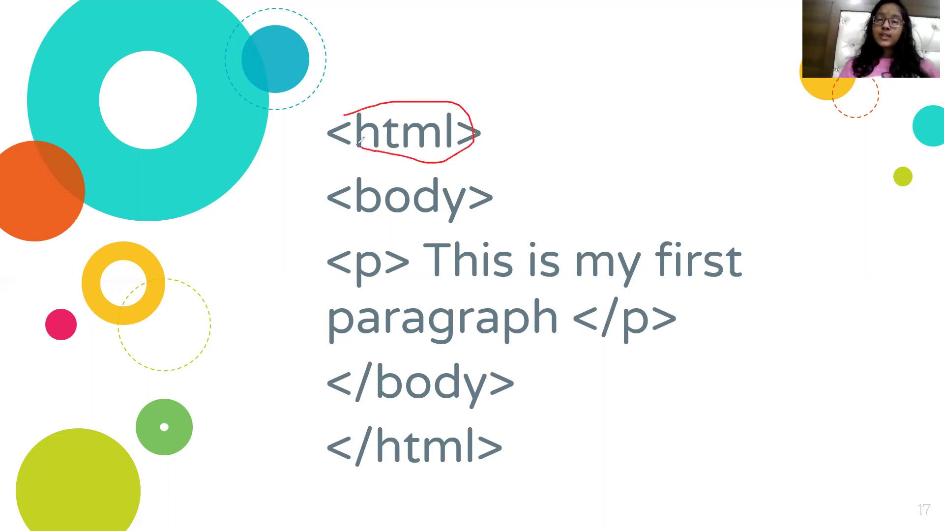
left_click_drag(496, 399, 429, 489)
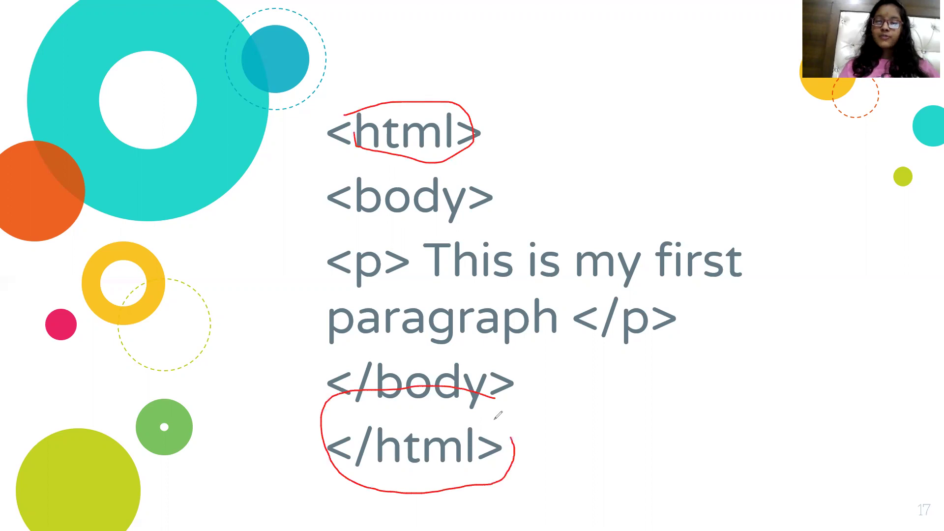
left_click_drag(489, 404, 511, 441)
left_click_drag(336, 157, 325, 397)
mouse_move(499, 402)
left_mouse_down()
mouse_move(663, 383)
mouse_move(738, 236)
mouse_move(517, 140)
mouse_move(439, 157)
mouse_move(334, 148)
mouse_move(334, 158)
left_mouse_up()
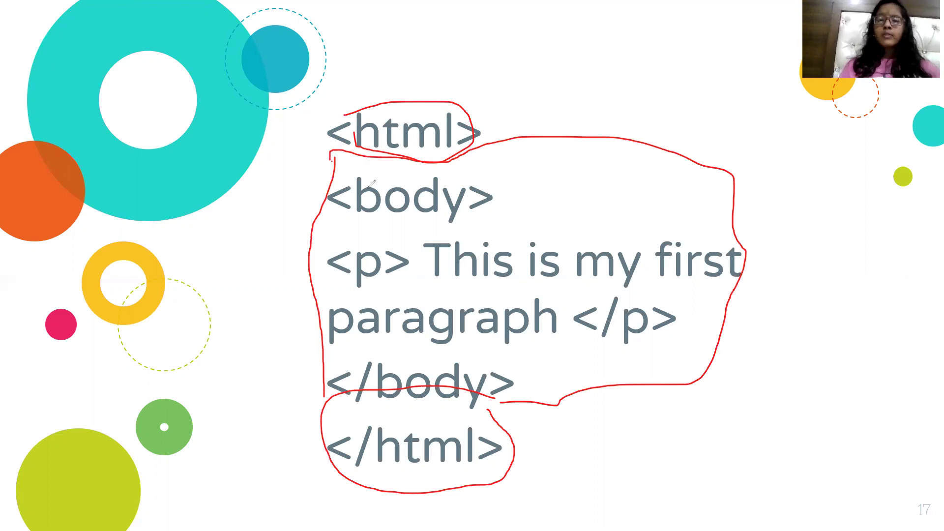
mouse_move(235, 103)
left_mouse_down()
mouse_move(229, 156)
mouse_move(272, 148)
left_mouse_up()
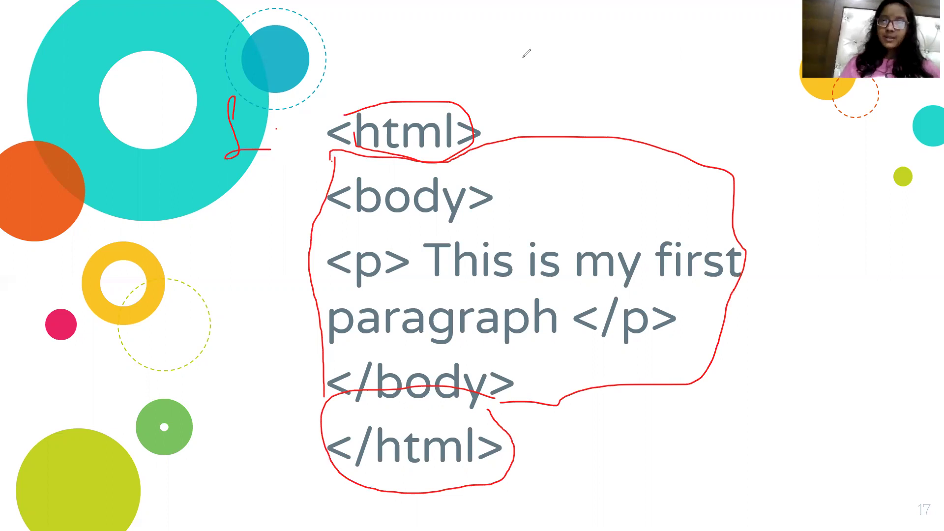
mouse_move(464, 299)
left_mouse_down()
mouse_move(447, 387)
mouse_move(448, 356)
left_mouse_up()
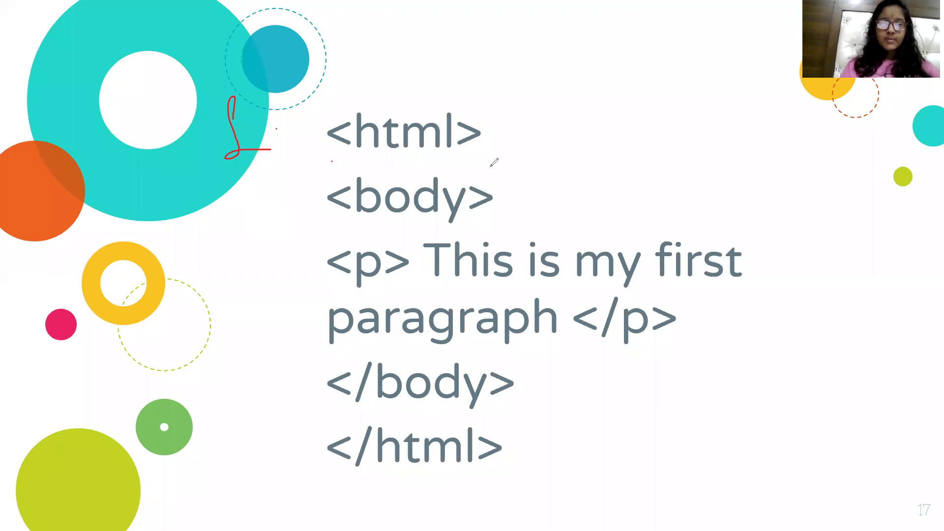
- Erase the loops around body and paragraph, then mark the body line with a red 2
mouse_move(316, 171)
left_mouse_down()
mouse_move(516, 223)
mouse_move(281, 385)
mouse_move(302, 177)
mouse_move(391, 159)
left_mouse_up()
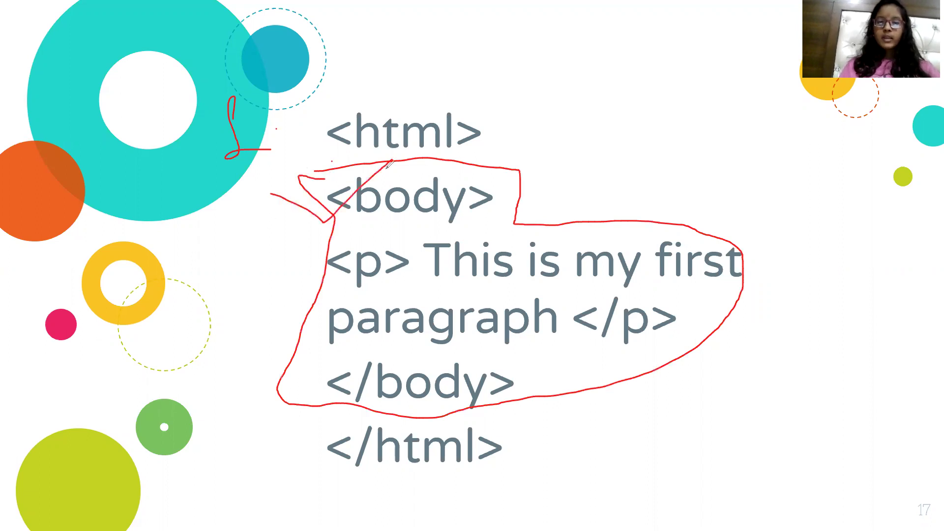
mouse_move(289, 395)
left_mouse_down()
mouse_move(304, 410)
mouse_move(410, 338)
left_mouse_up()
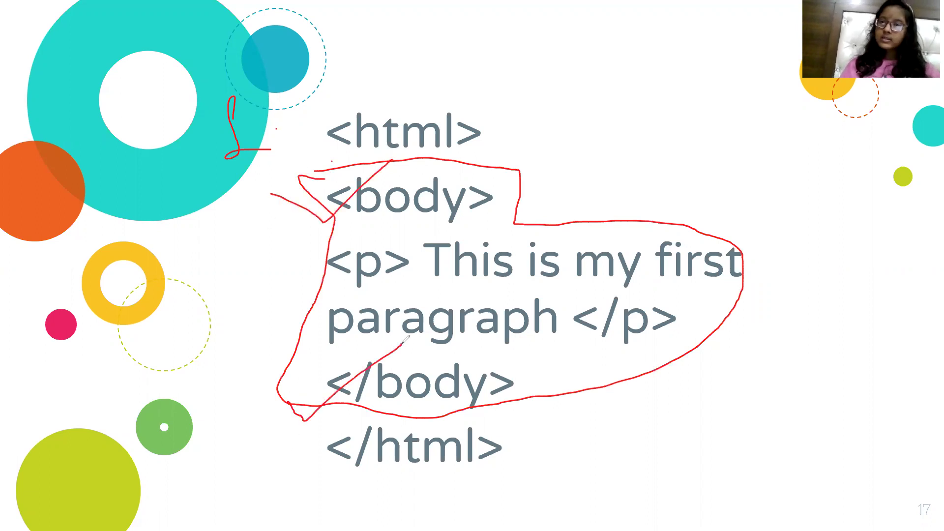
mouse_move(347, 225)
left_mouse_down()
mouse_move(251, 340)
mouse_move(709, 295)
mouse_move(263, 272)
left_mouse_up()
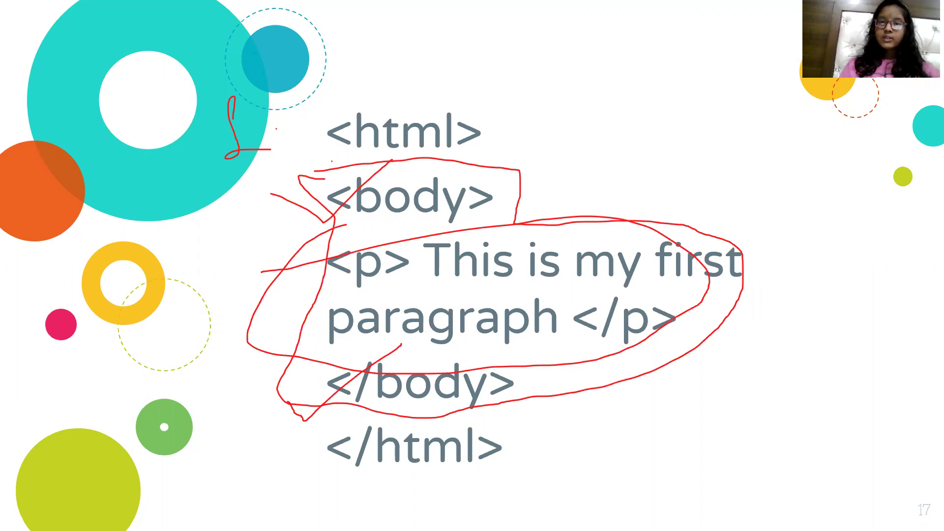
left_click_drag(332, 192, 296, 244)
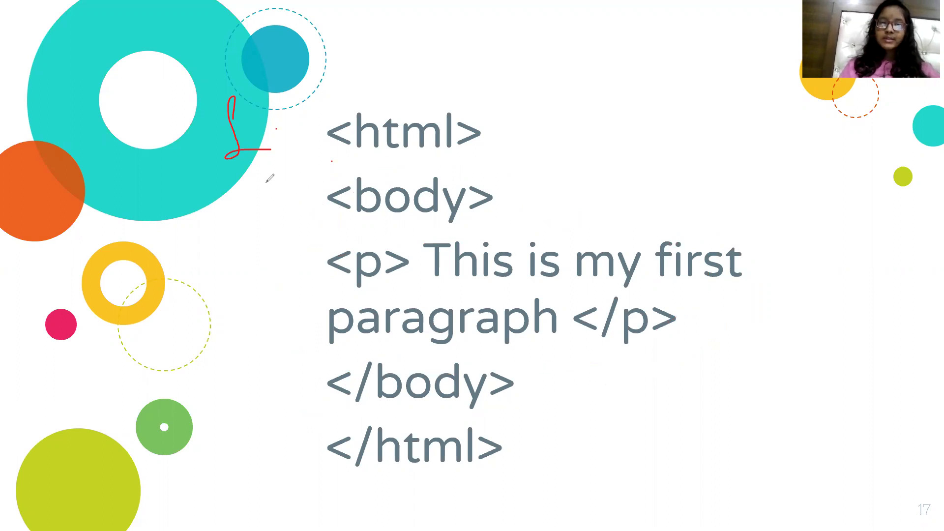
mouse_move(251, 207)
left_mouse_down()
mouse_move(295, 214)
mouse_move(319, 245)
left_mouse_up()
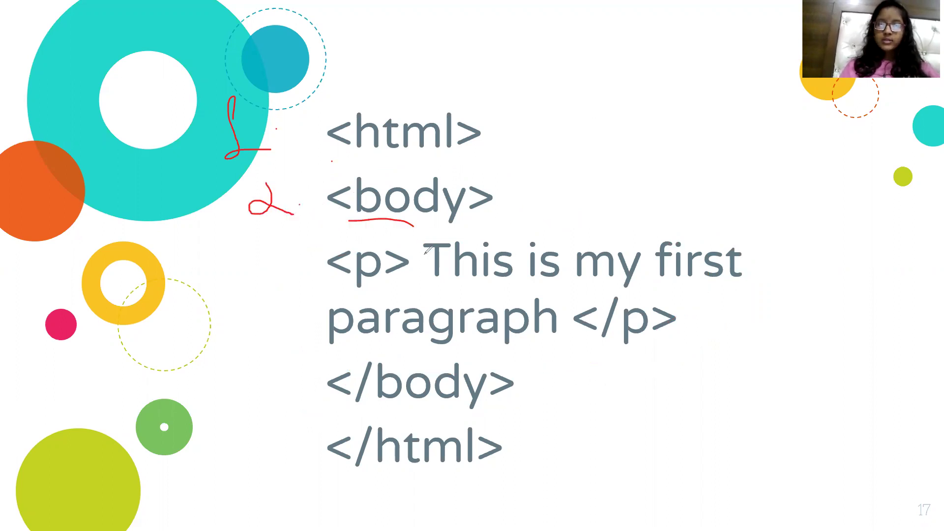
mouse_move(424, 251)
left_mouse_down()
mouse_move(319, 245)
mouse_move(399, 230)
left_mouse_up()
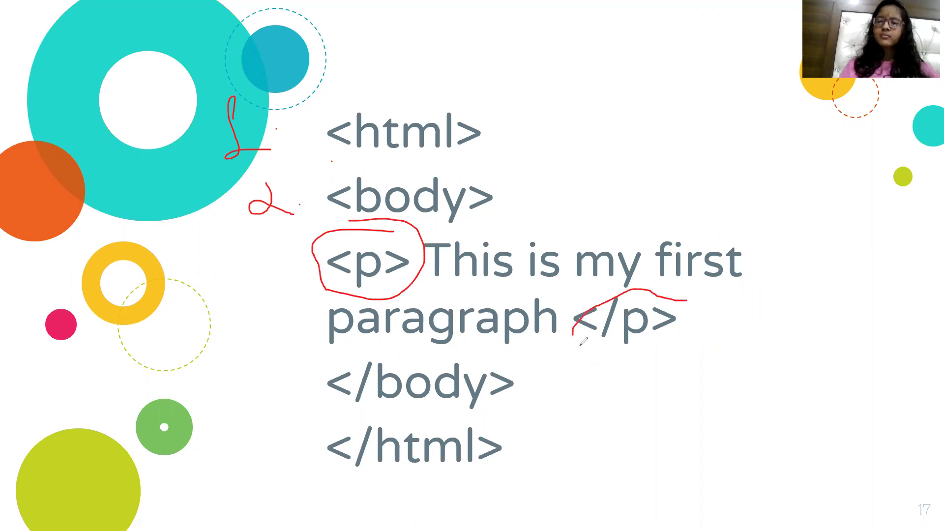
- Mark the <p> line with a red 3, then undo and erase the loops around the paragraph text
left_click_drag(689, 295, 655, 297)
left_click_drag(270, 260, 284, 292)
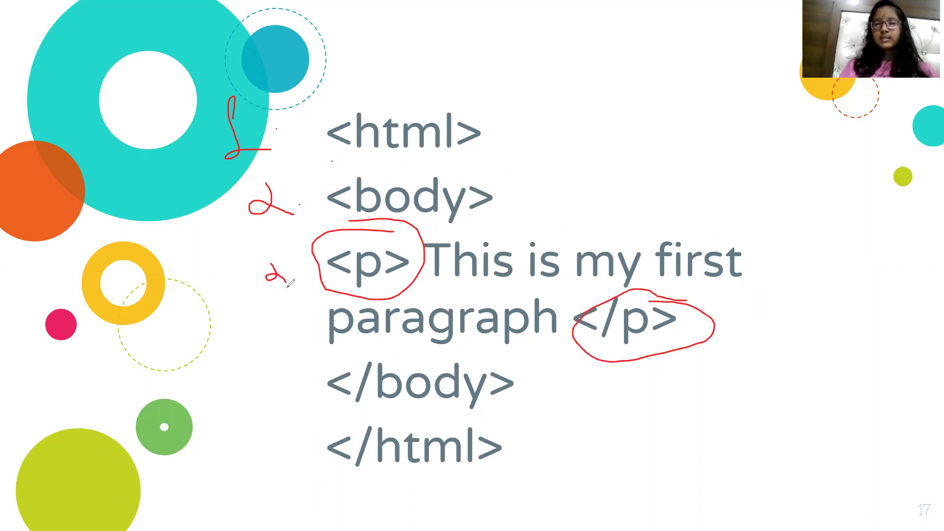
left_click_drag(307, 240, 376, 235)
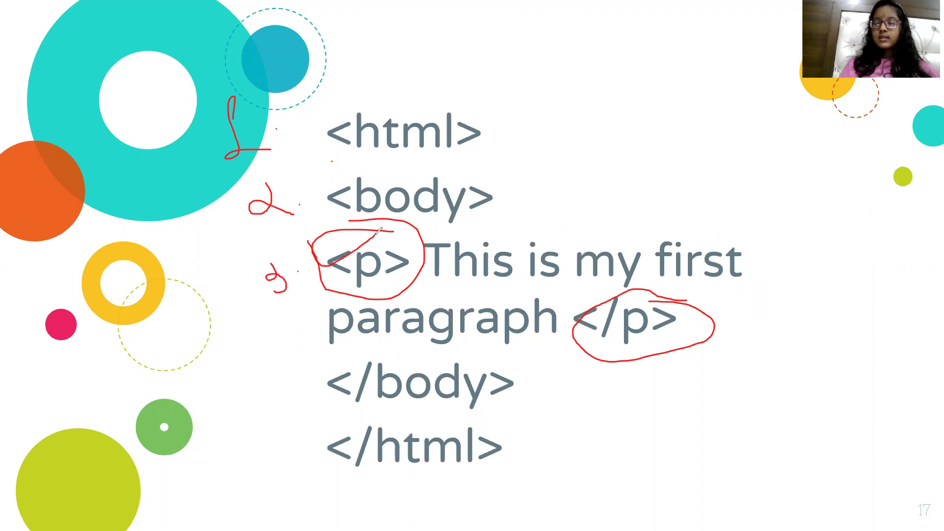
left_click_drag(646, 292, 562, 329)
mouse_move(413, 243)
left_mouse_down()
mouse_move(575, 332)
mouse_move(333, 347)
mouse_move(413, 273)
mouse_move(608, 230)
mouse_move(721, 230)
left_mouse_up()
mouse_move(668, 214)
left_mouse_down()
mouse_move(736, 254)
mouse_move(686, 302)
left_mouse_up()
left_click_drag(575, 247, 649, 295)
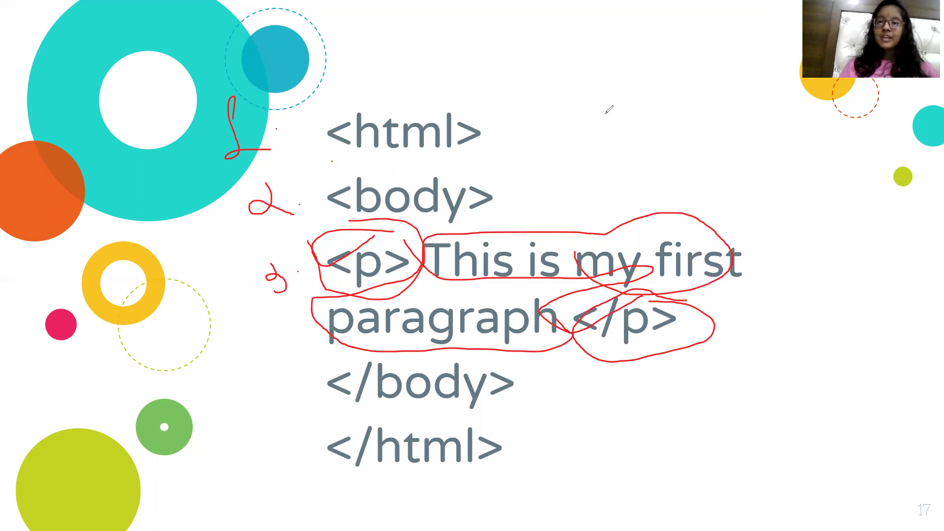
key("ctrl+z")
key("ctrl+z")
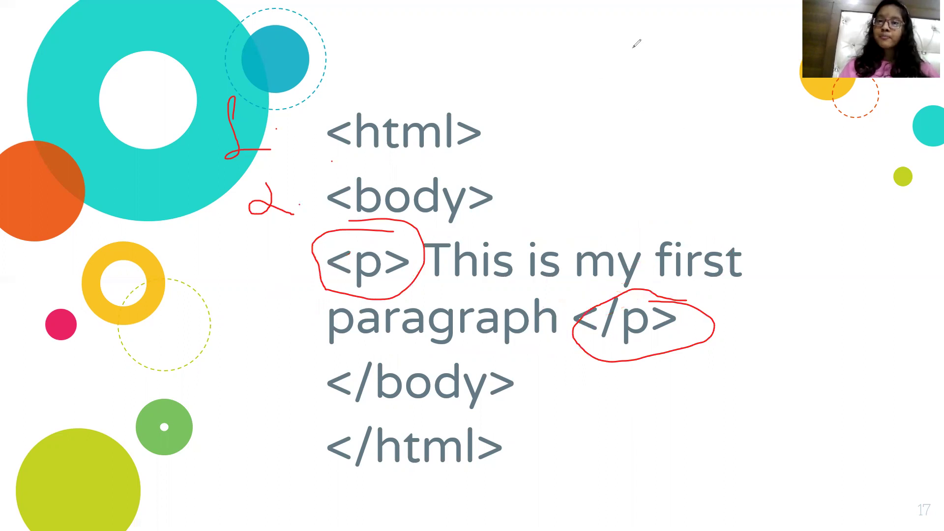
left_click(674, 347)
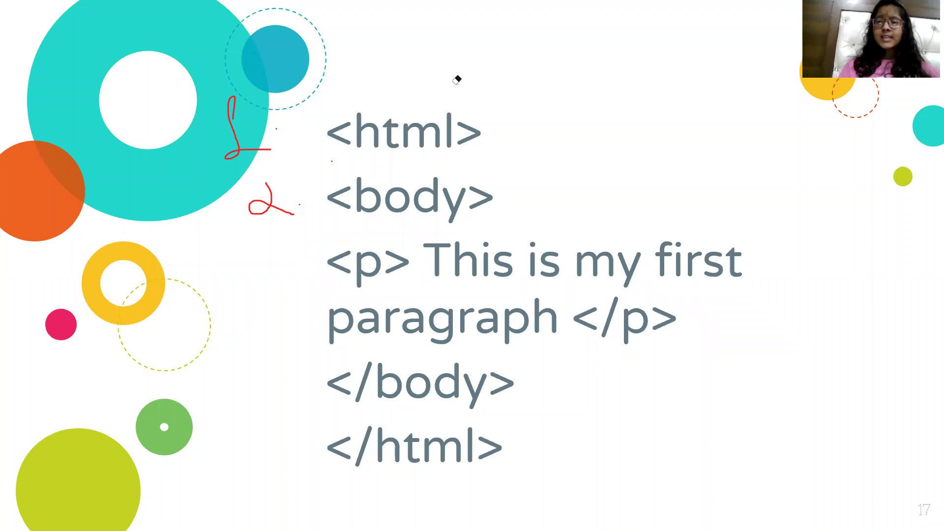
- Erase the remaining red numerals and advance to the Doubts slide
key("e")
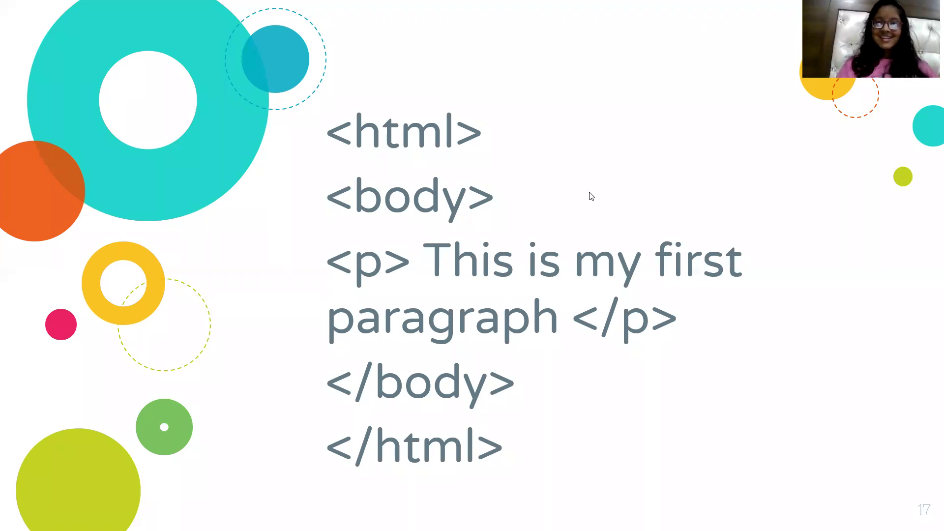
left_click(590, 196)
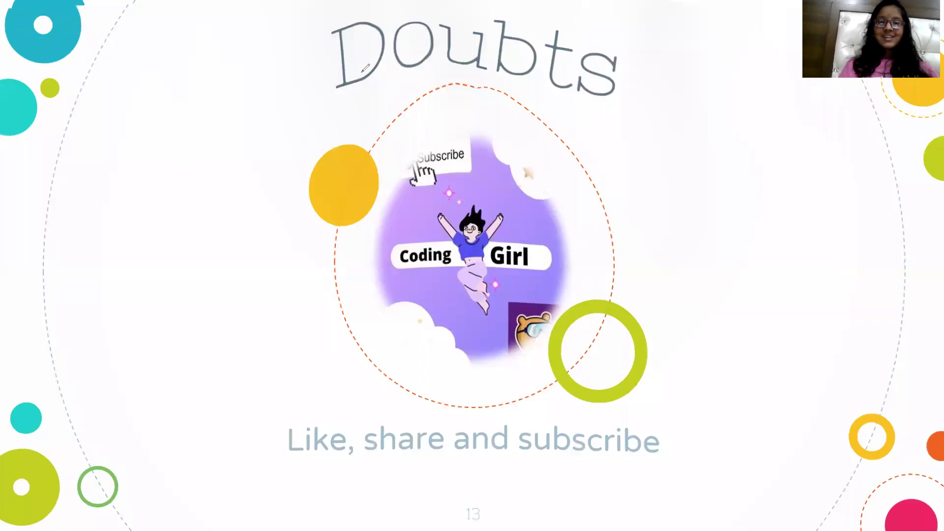
left_click(200, 142)
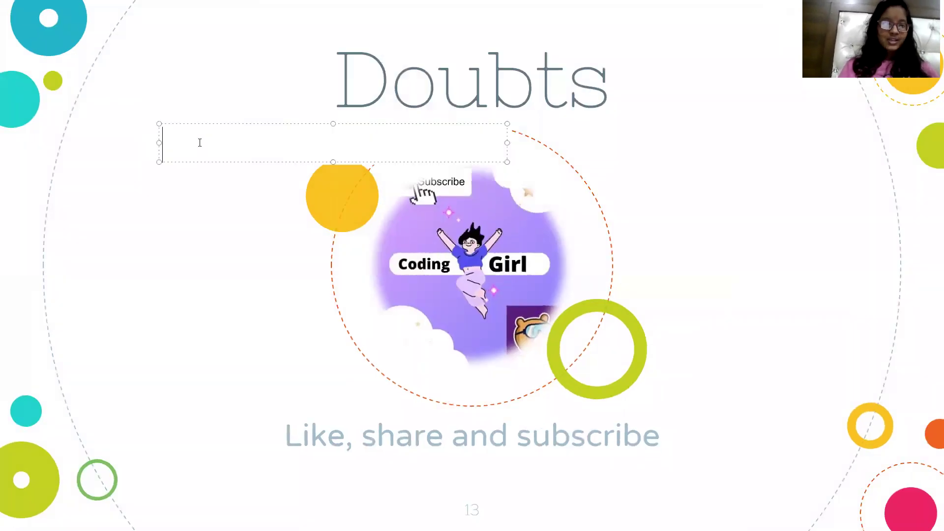
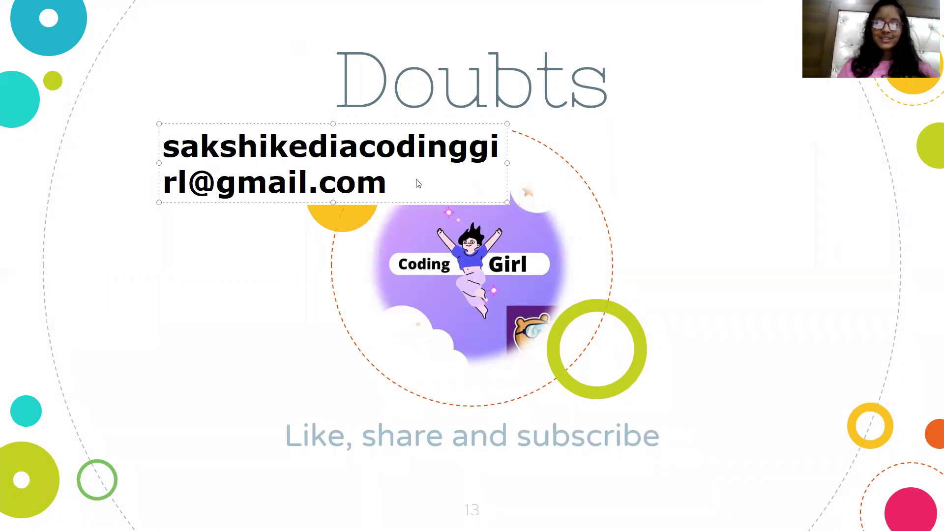
key("Delete")
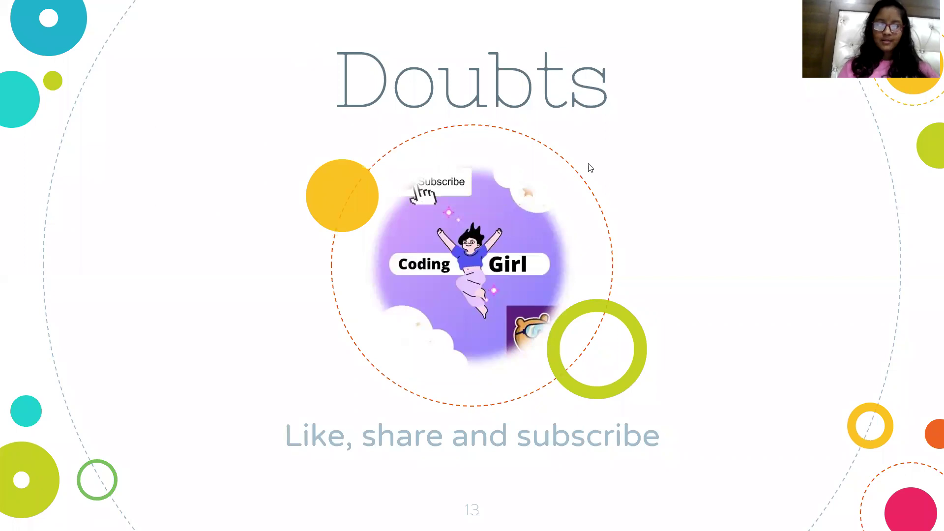
- Advance the slideshow from Doubts to the nearly blank slide 14
key("Right")
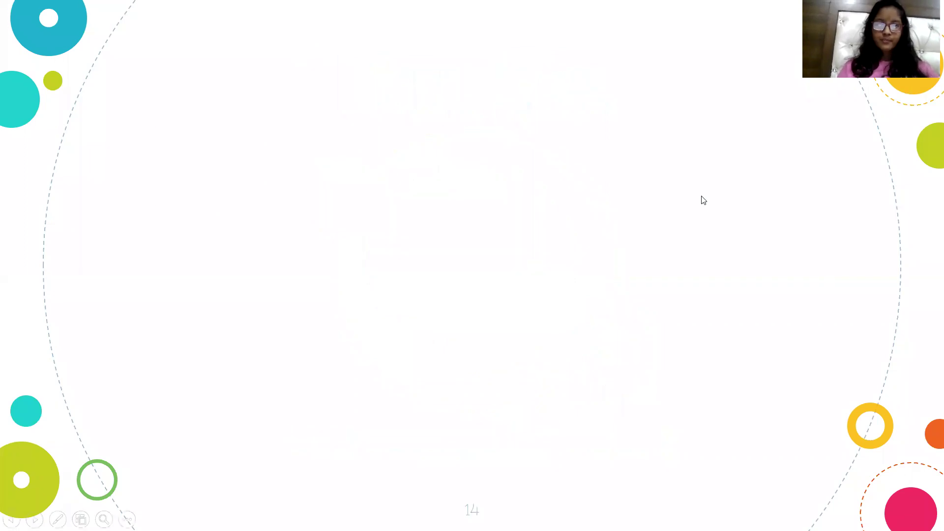